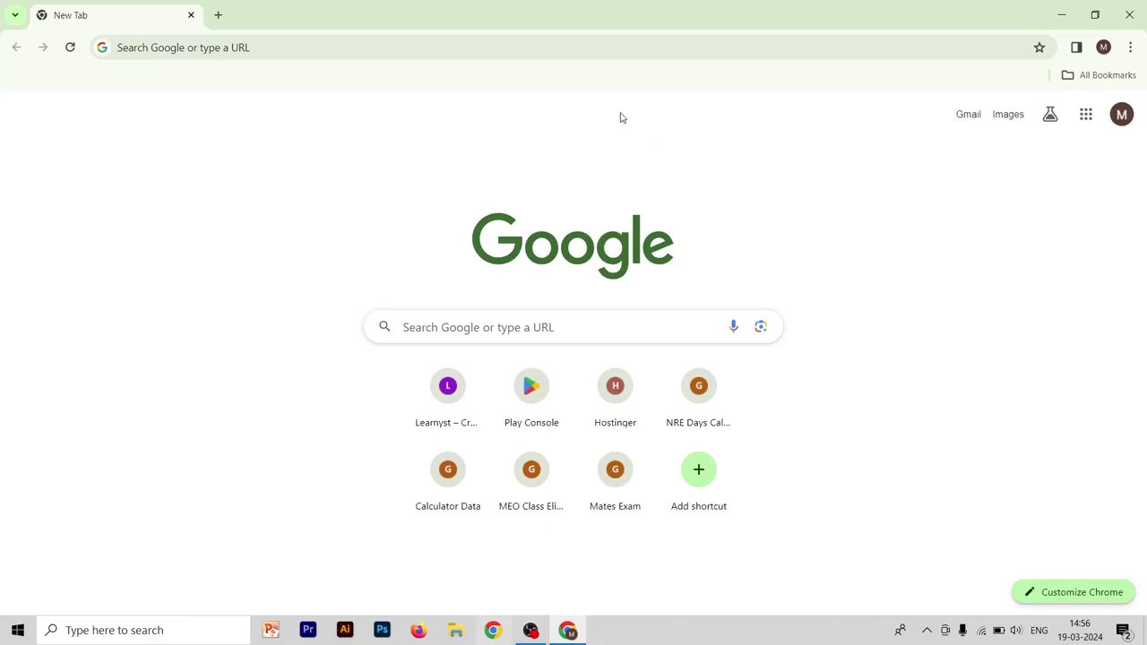
- Load imu.edu.in from Chrome's address bar
left_click(487, 47)
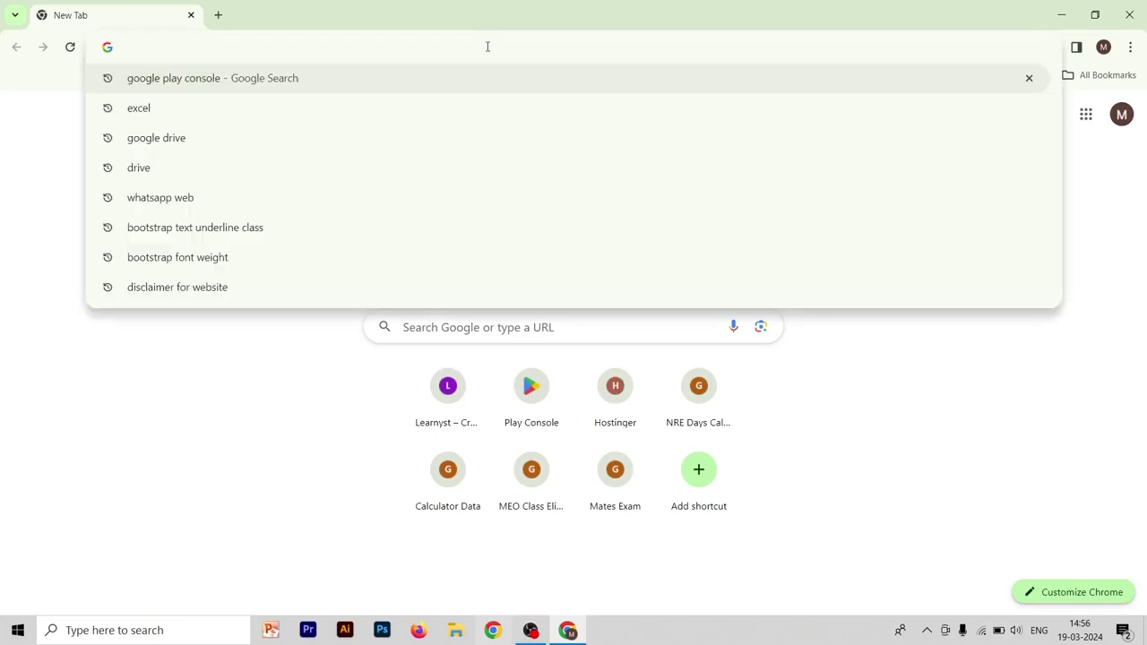
type("i")
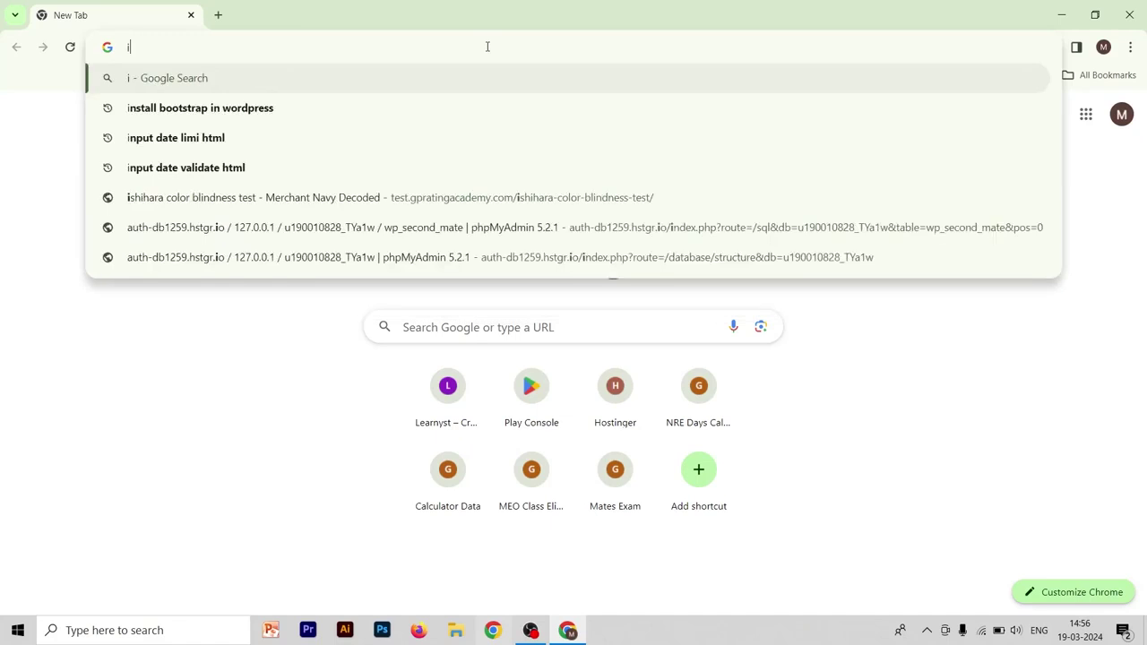
type("mu.e")
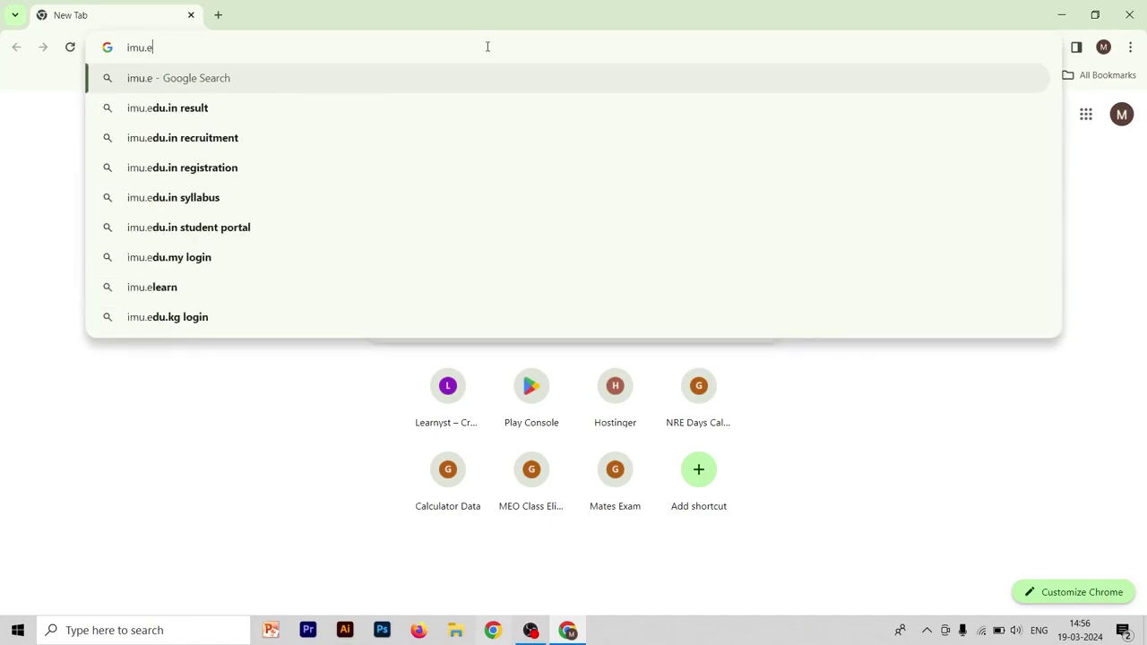
type("du.in")
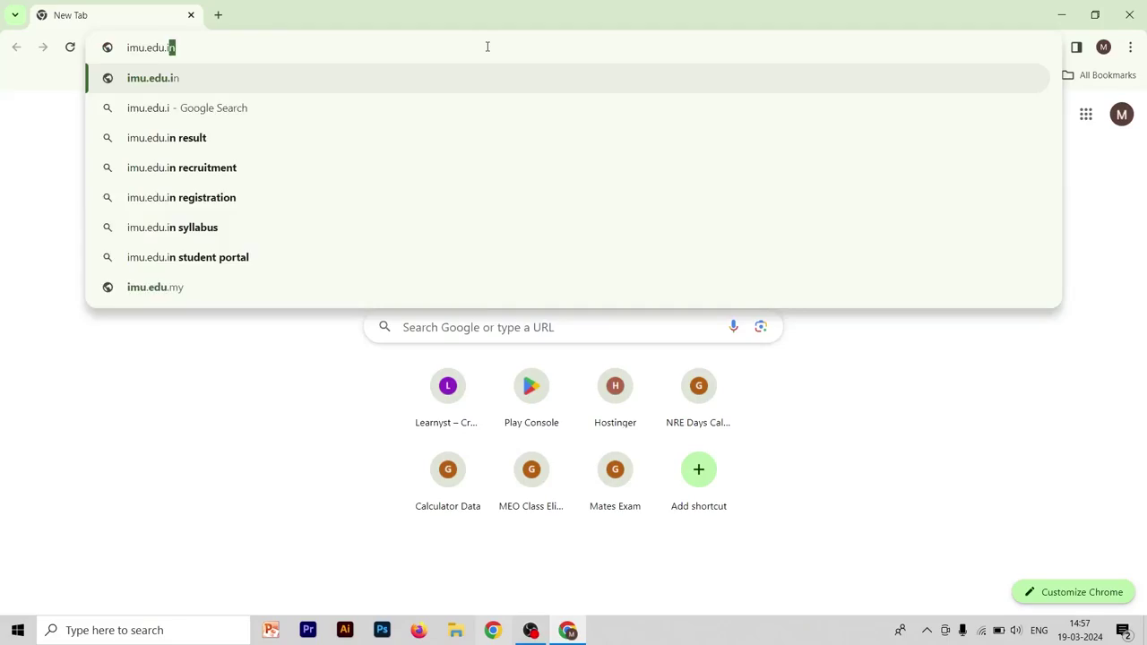
key("Return")
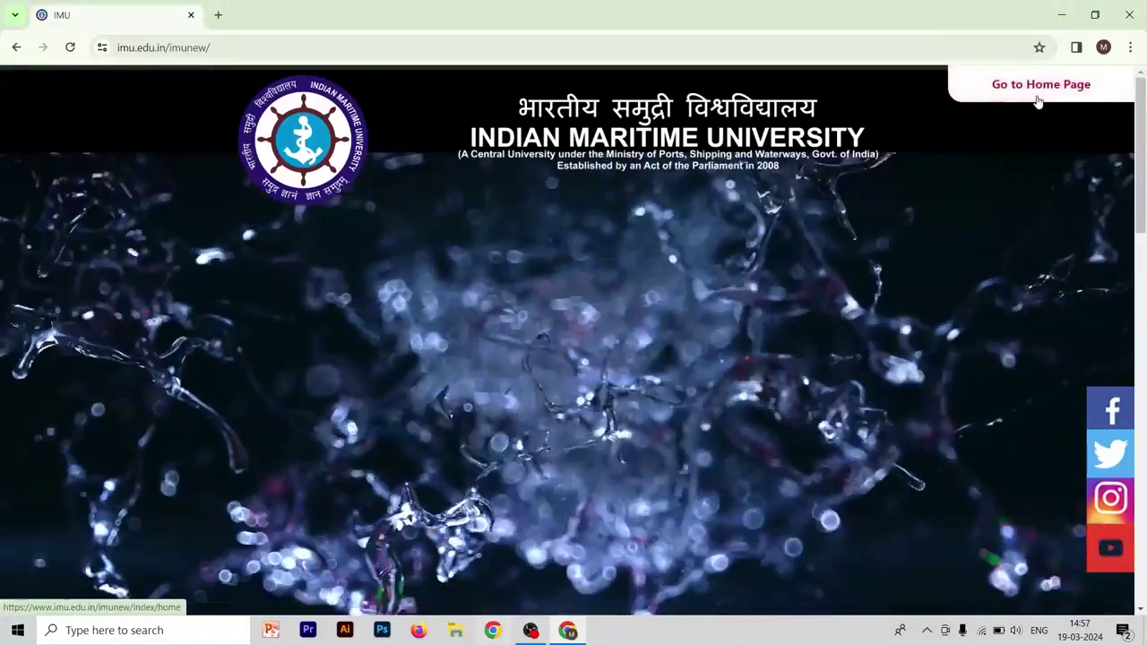
- From the university home page, open Admissions 2024-25 and locate the Apply Now option
left_click(1038, 100)
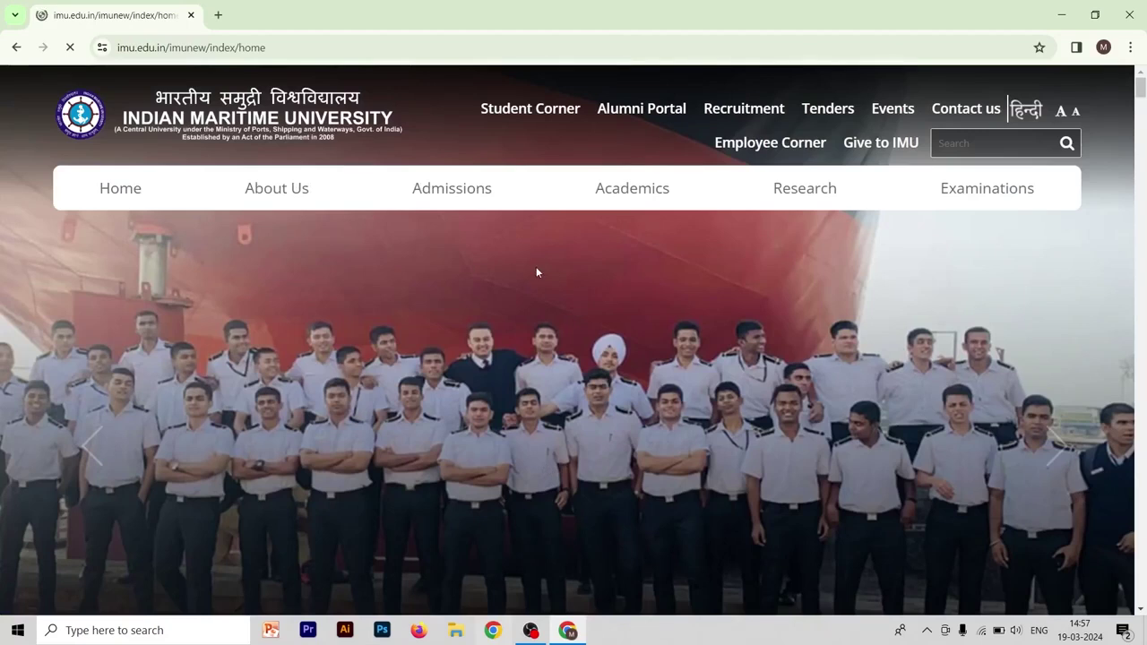
mouse_move(439, 199)
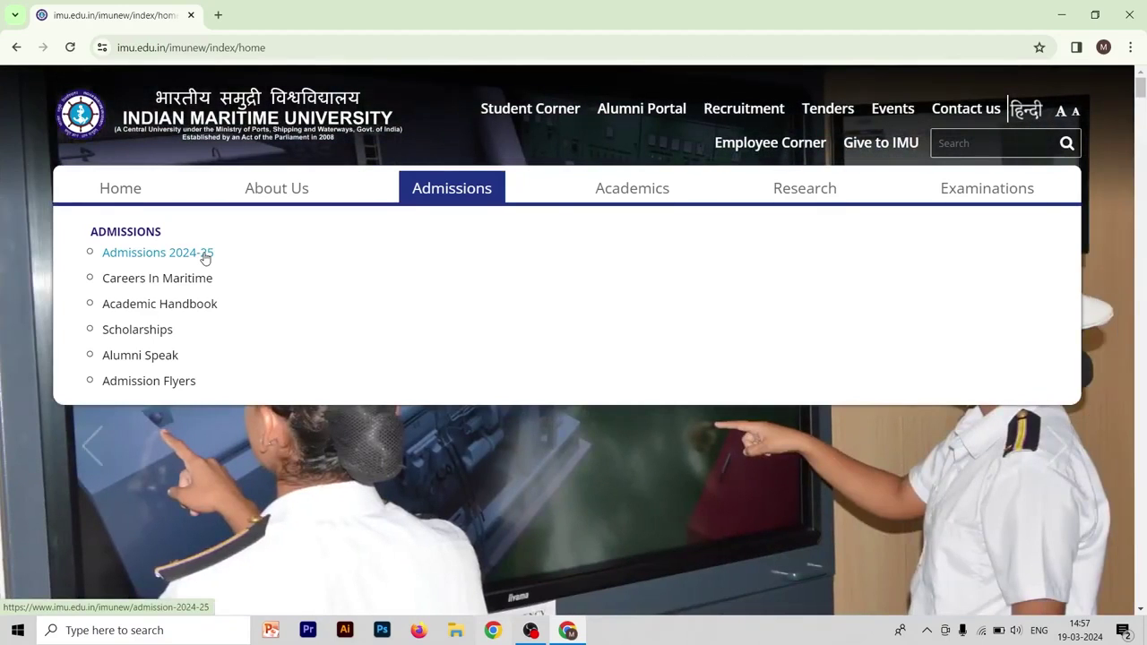
left_click(206, 256)
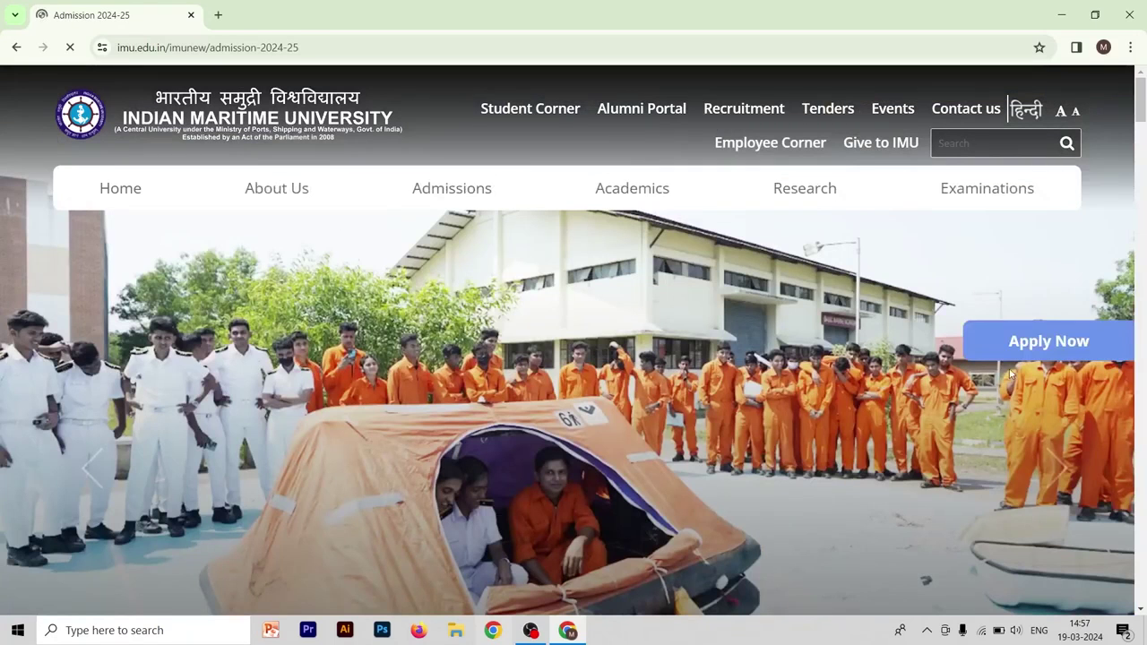
mouse_move(1014, 346)
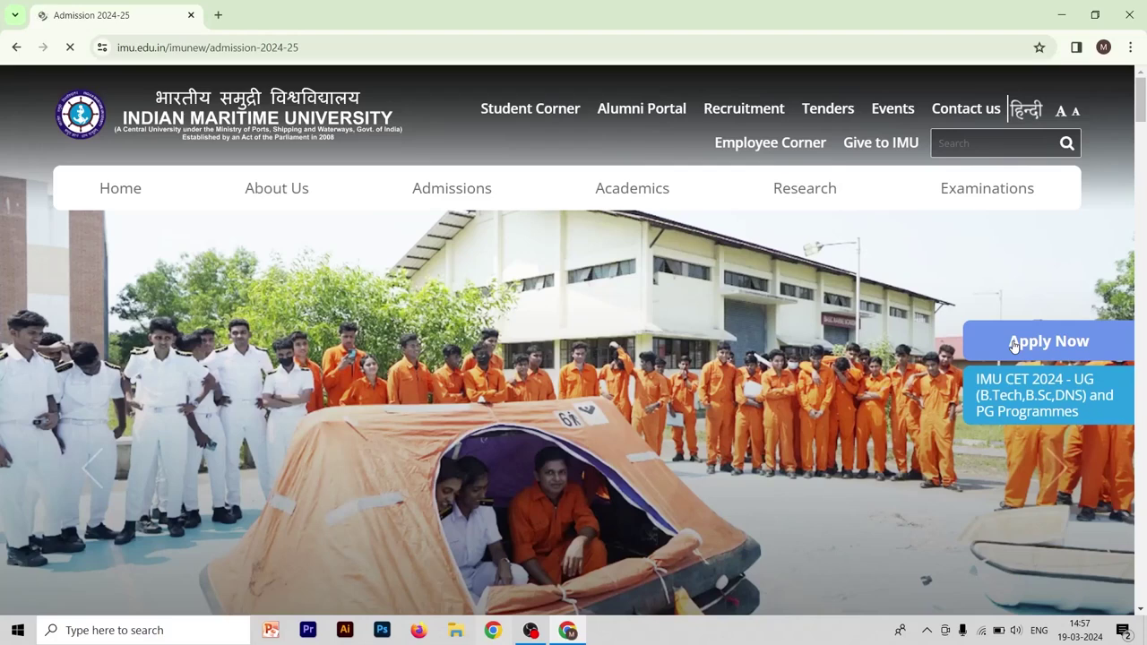
- Open the IMU CET 2024 registration page and start a New Registration
left_click(1023, 388)
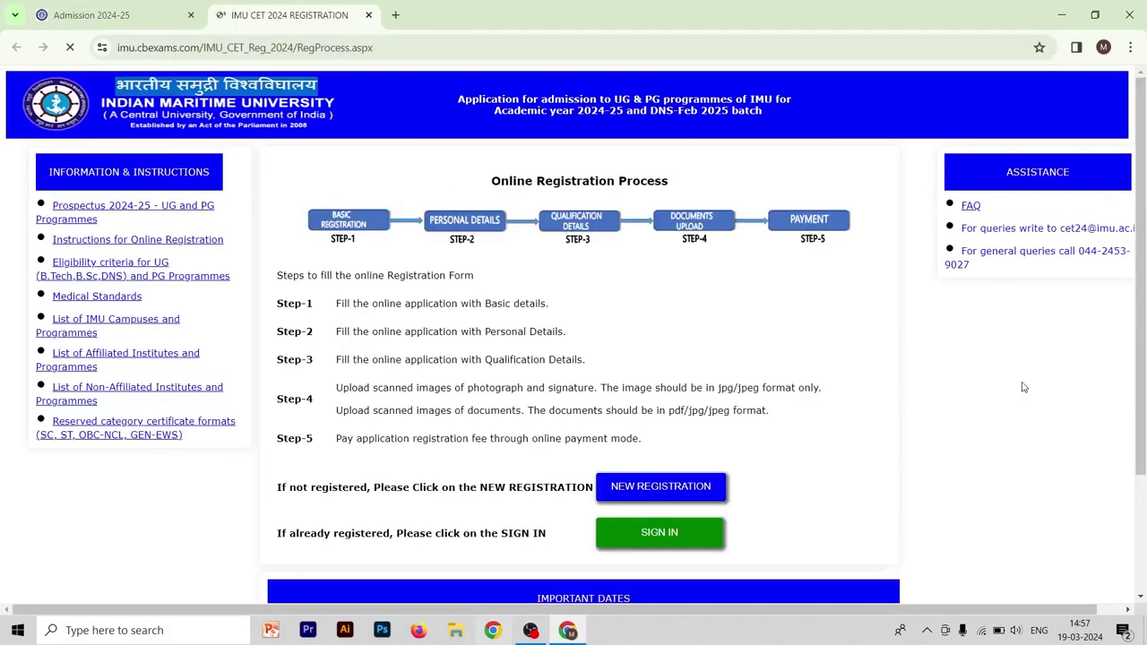
scroll(605, 329, "down", 1)
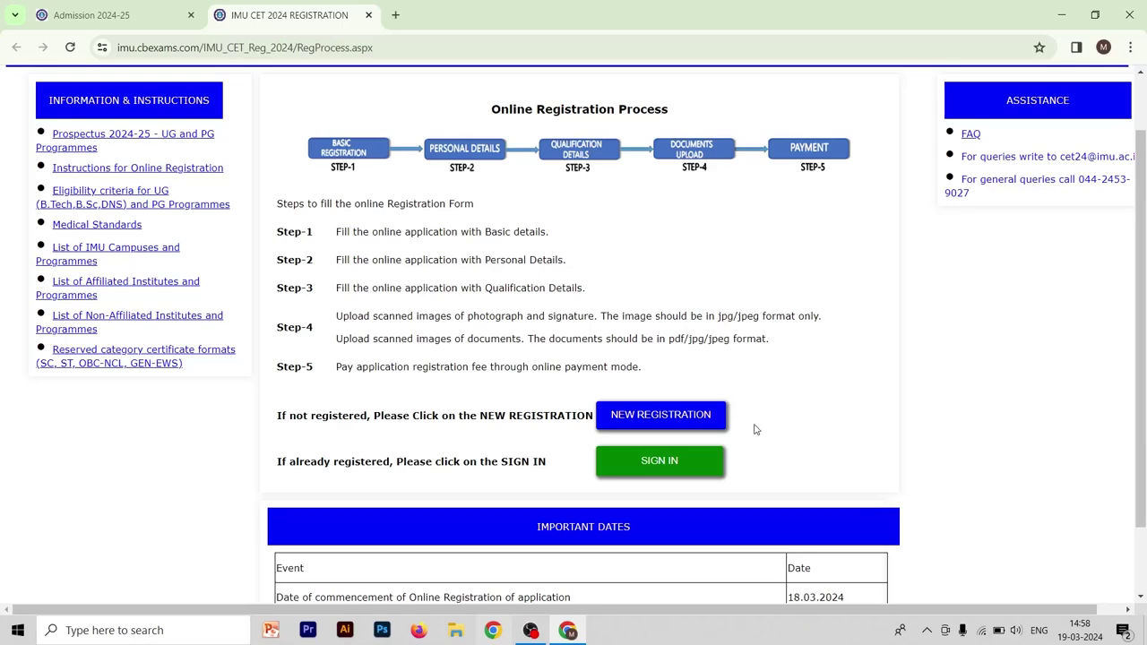
scroll(755, 429, "down", 1)
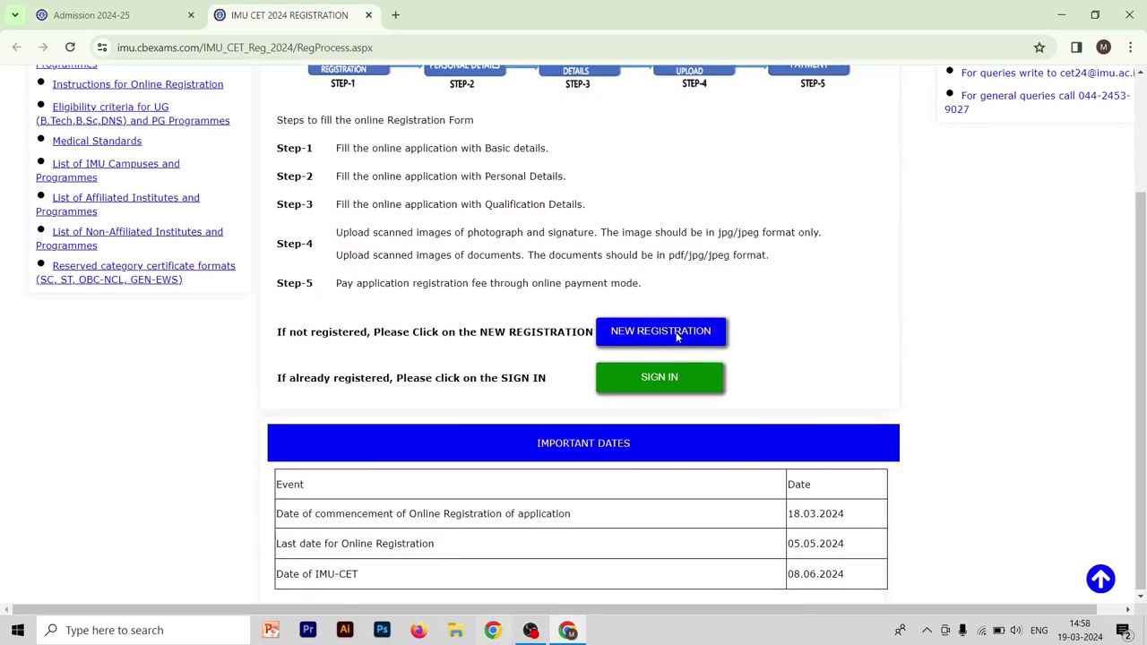
left_click(677, 335)
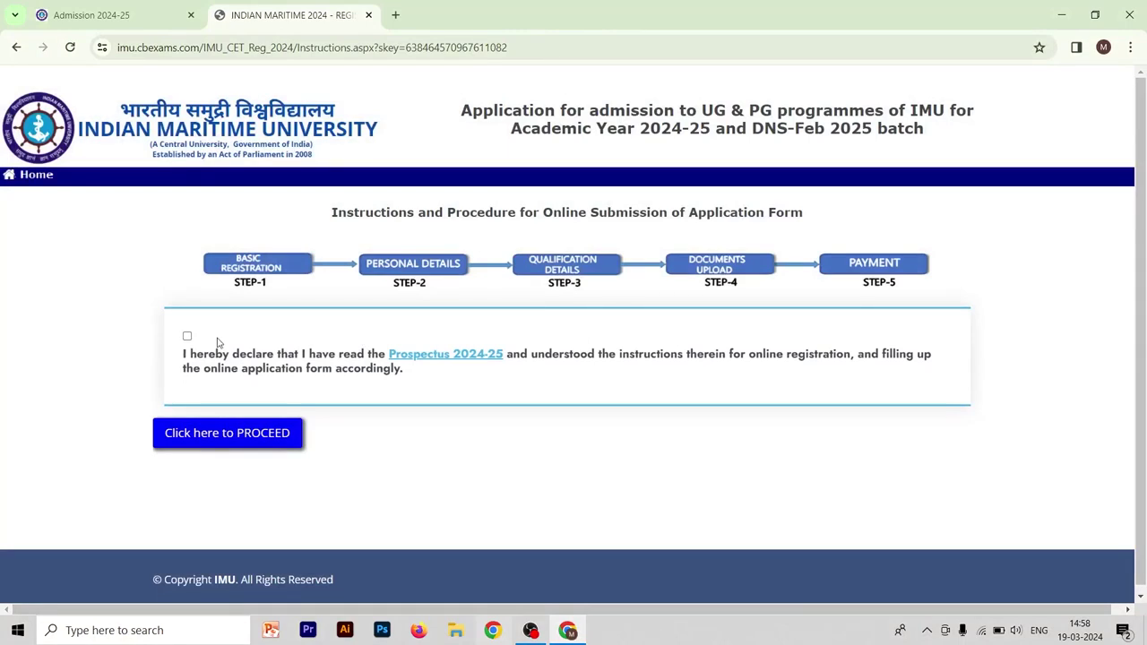
- Tick the declaration confirming the Prospectus 2024-25 has been read
left_click(187, 337)
- Proceed to the Basic Details form and choose UG Technical Courses as the CET programme
left_click(243, 436)
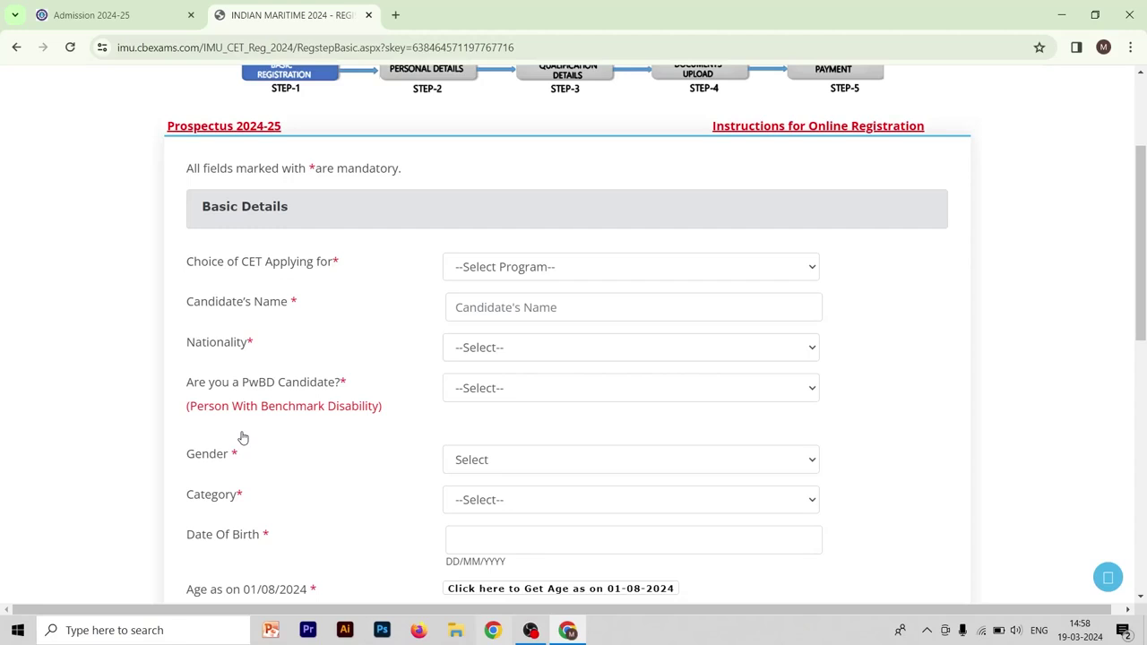
scroll(243, 437, "down", 2)
scroll(243, 437, "up", 3)
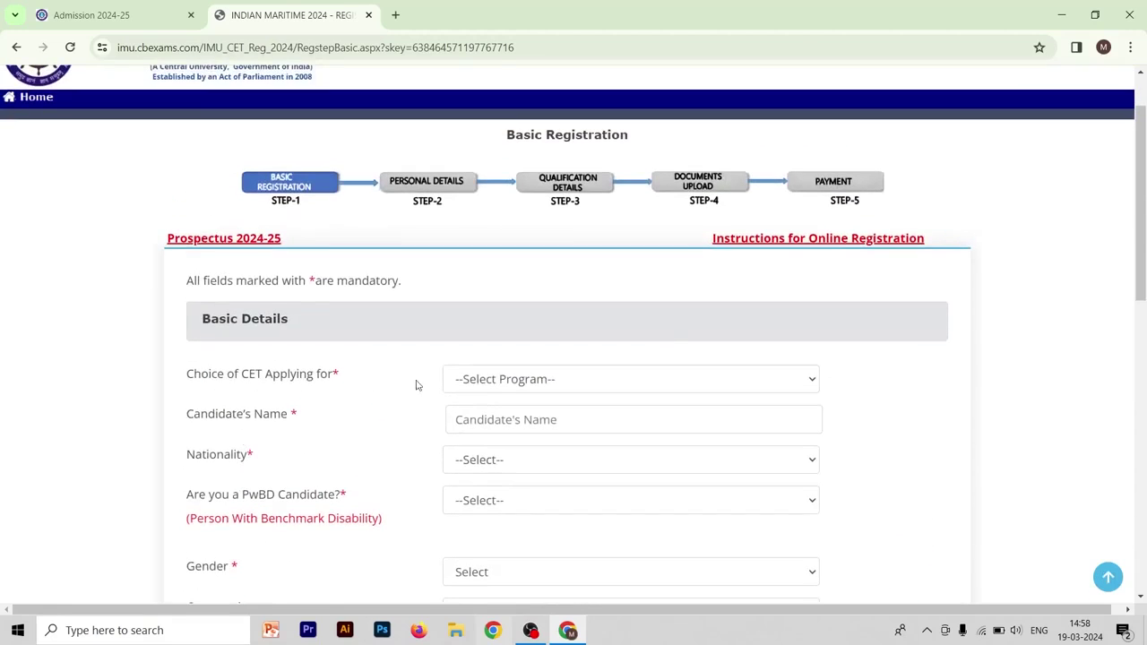
left_click(567, 377)
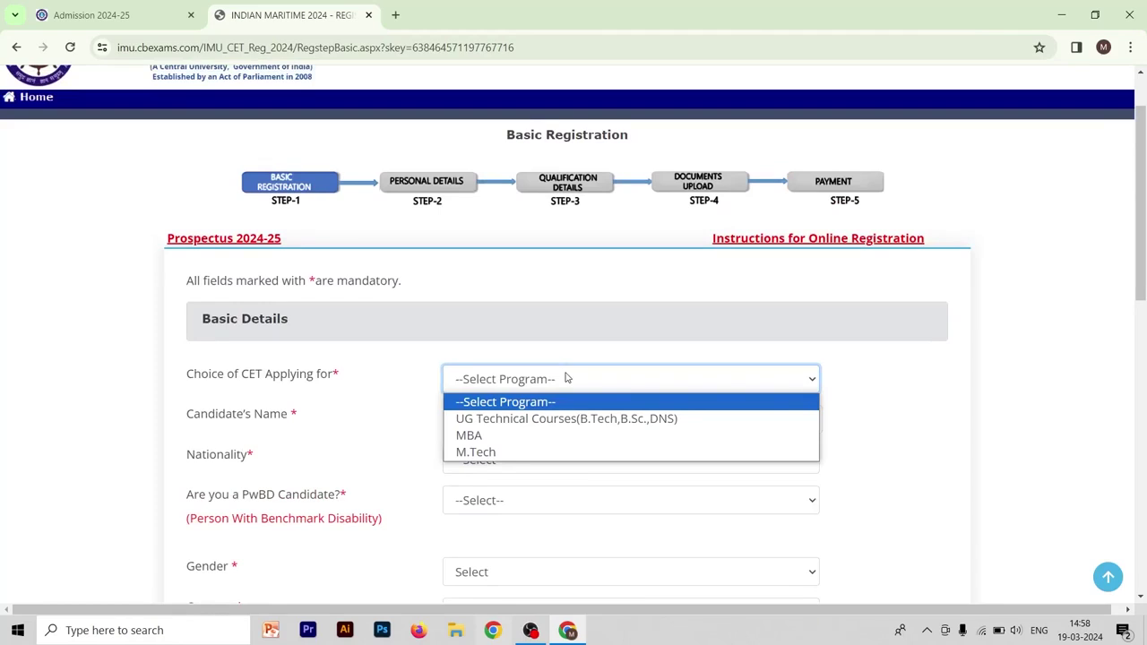
left_click(563, 420)
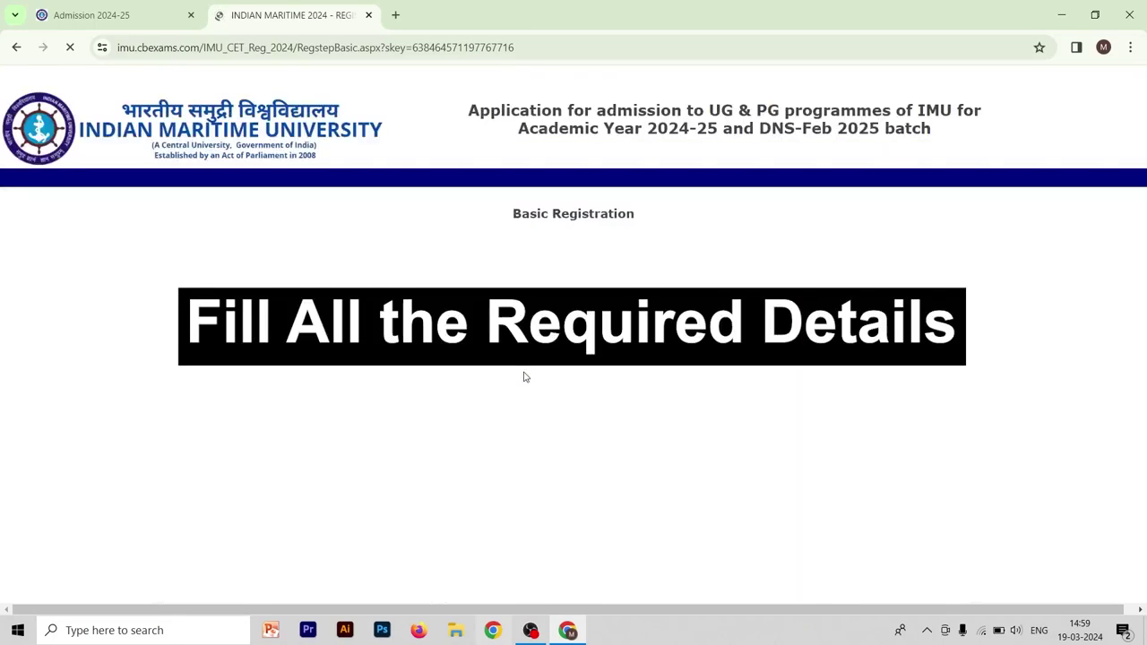
- Enter the captcha code and tick the closing declaration
type("V")
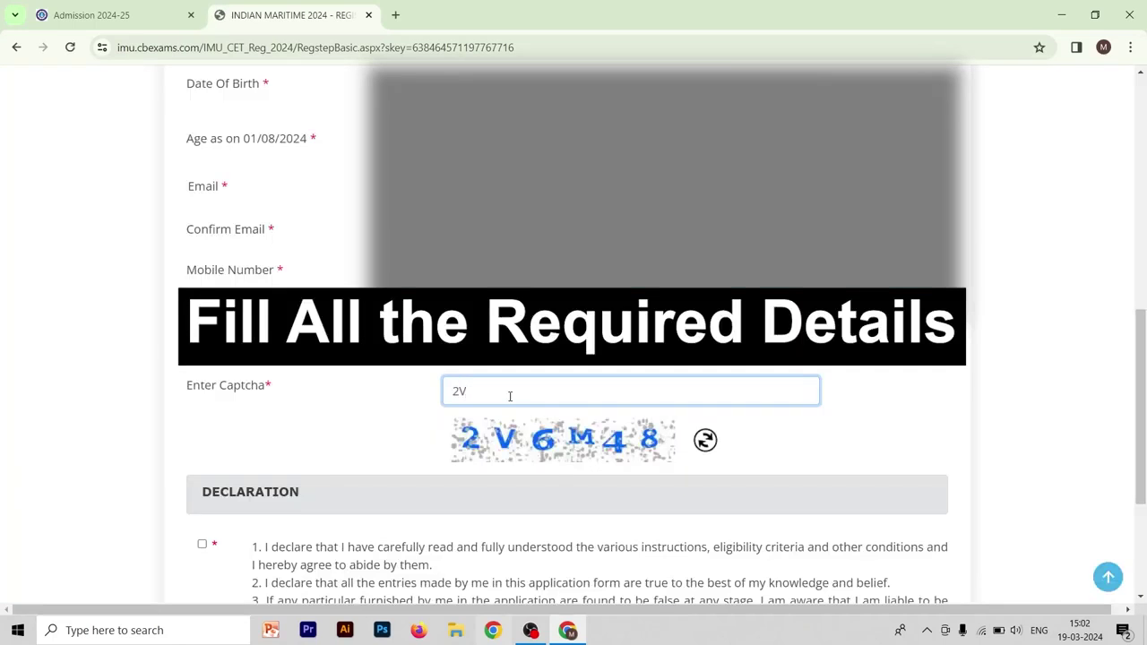
type("6M$")
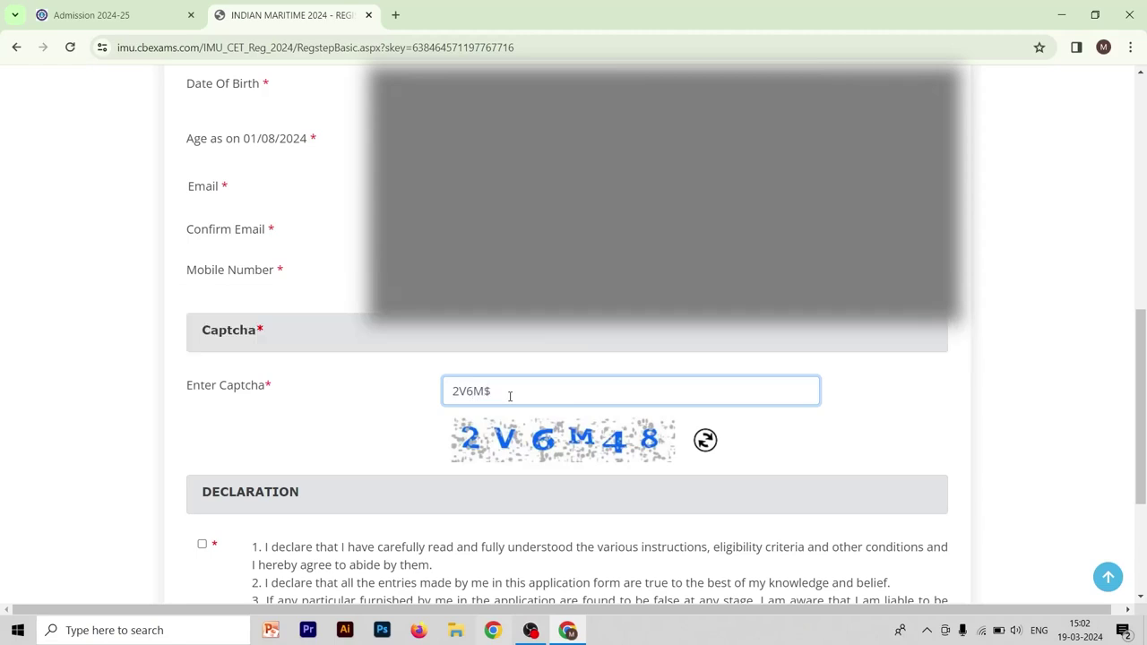
key("BackSpace")
type("48")
scroll(509, 396, "down", 2)
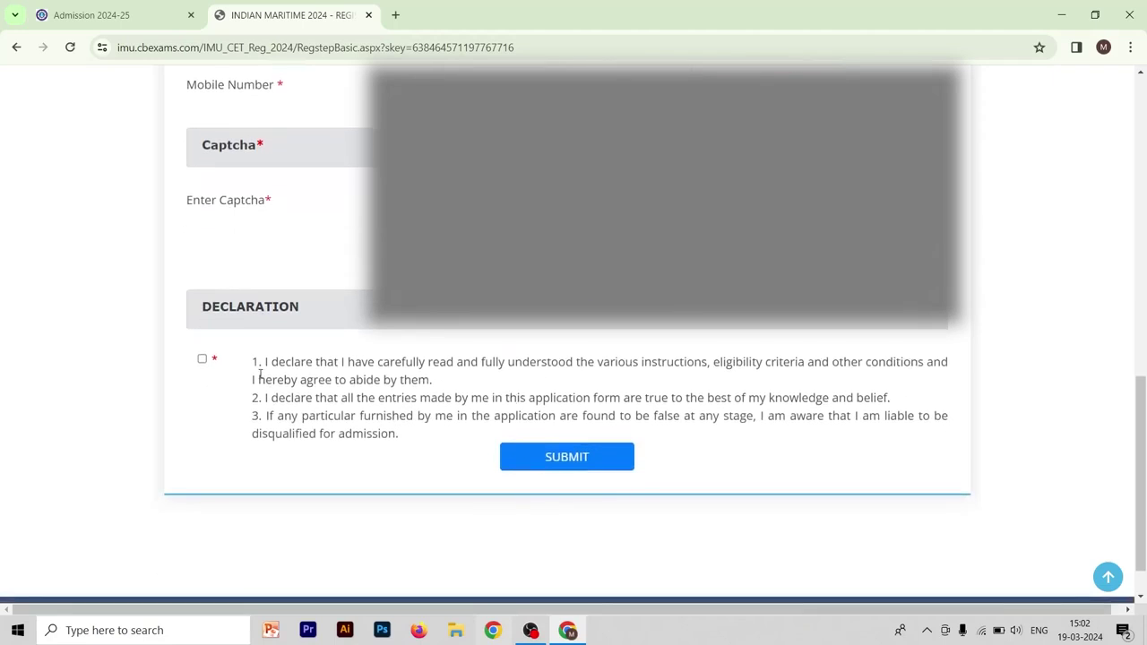
left_click(203, 362)
- Submit and confirm the basic registration, then confirm and submit the personal details
left_click(555, 459)
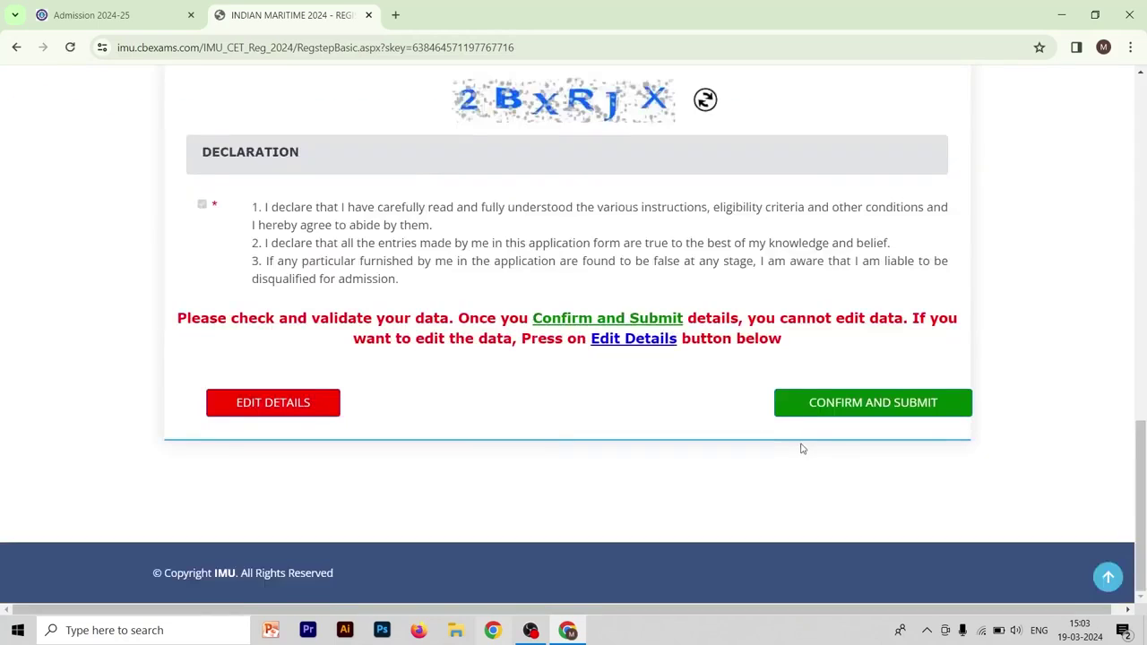
left_click(827, 408)
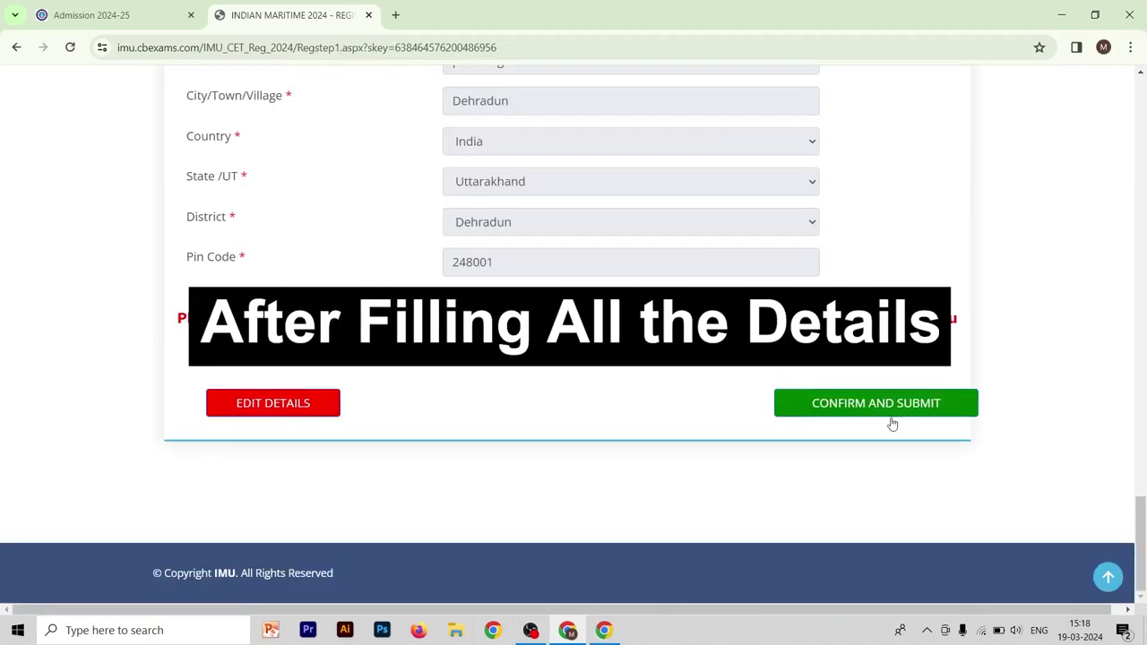
left_click(876, 403)
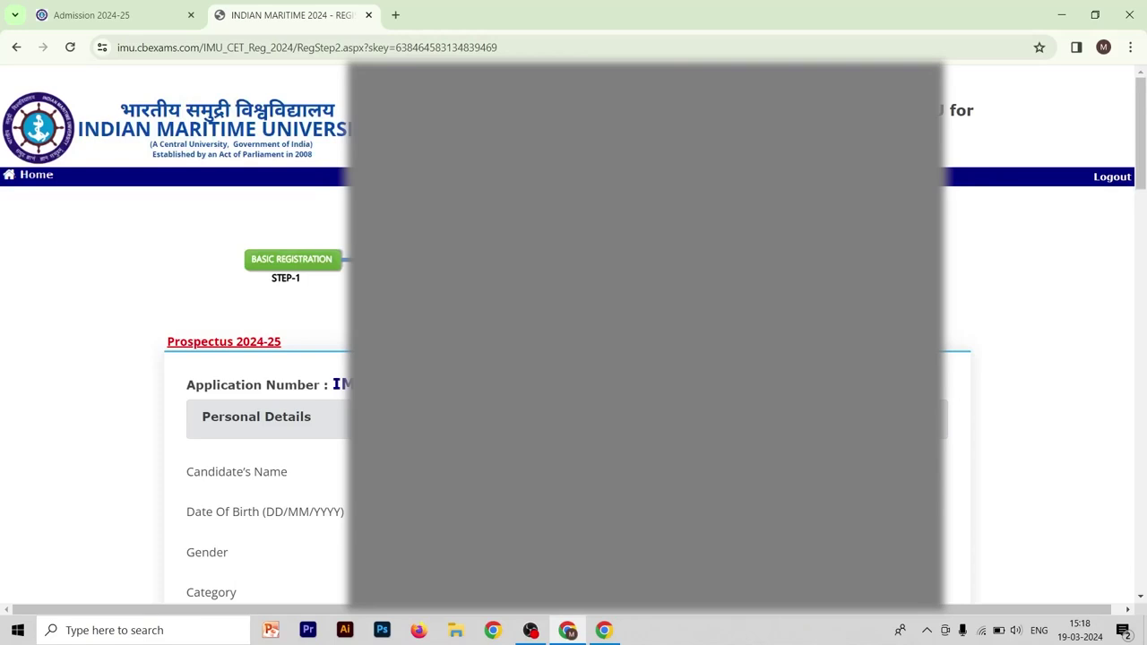
- Cross-check the qualification details, including DEHRADUN as first centre, and confirm and submit them
scroll(573, 359, "down", 2)
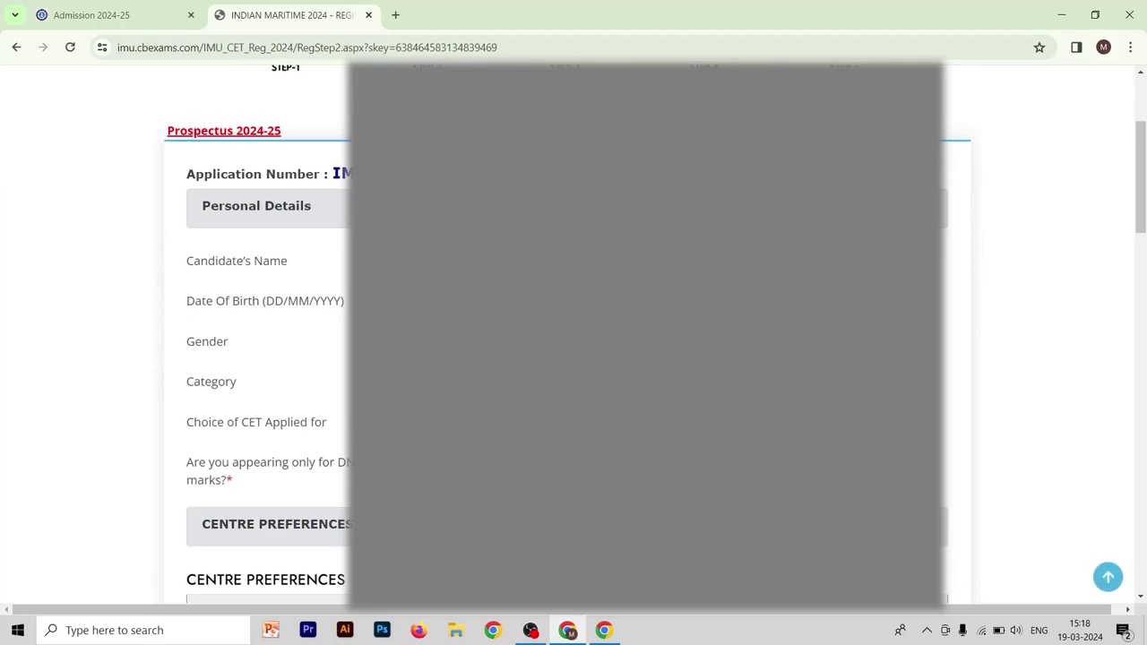
scroll(574, 359, "down", 2)
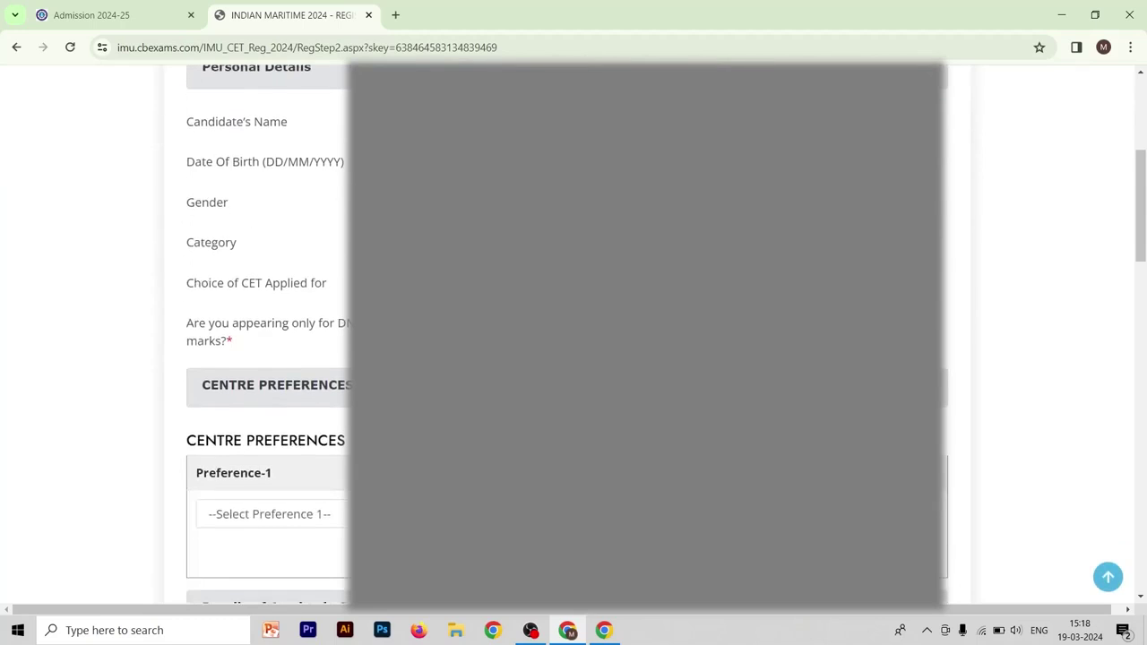
scroll(336, 343, "up", 1)
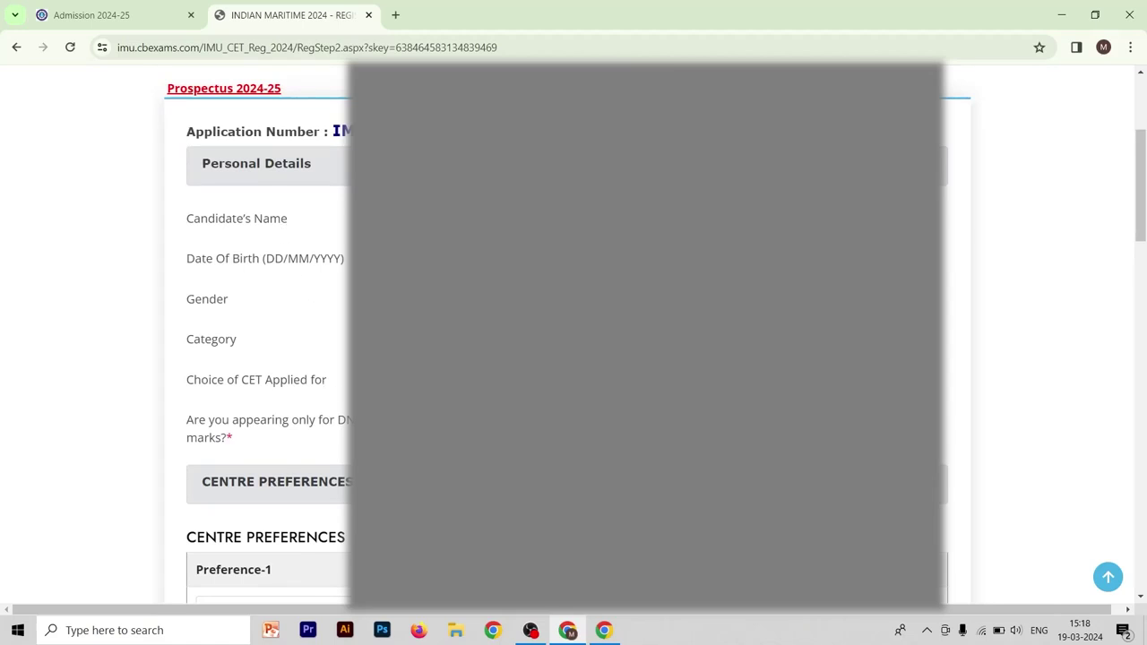
scroll(574, 340, "down", 1)
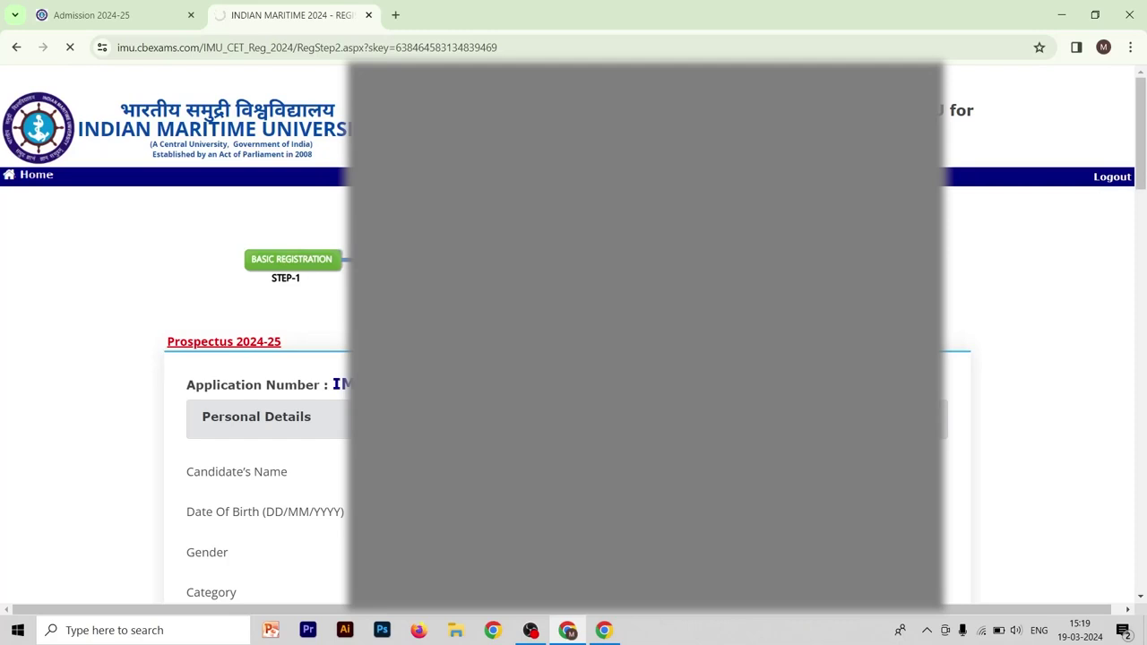
scroll(573, 358, "down", 5)
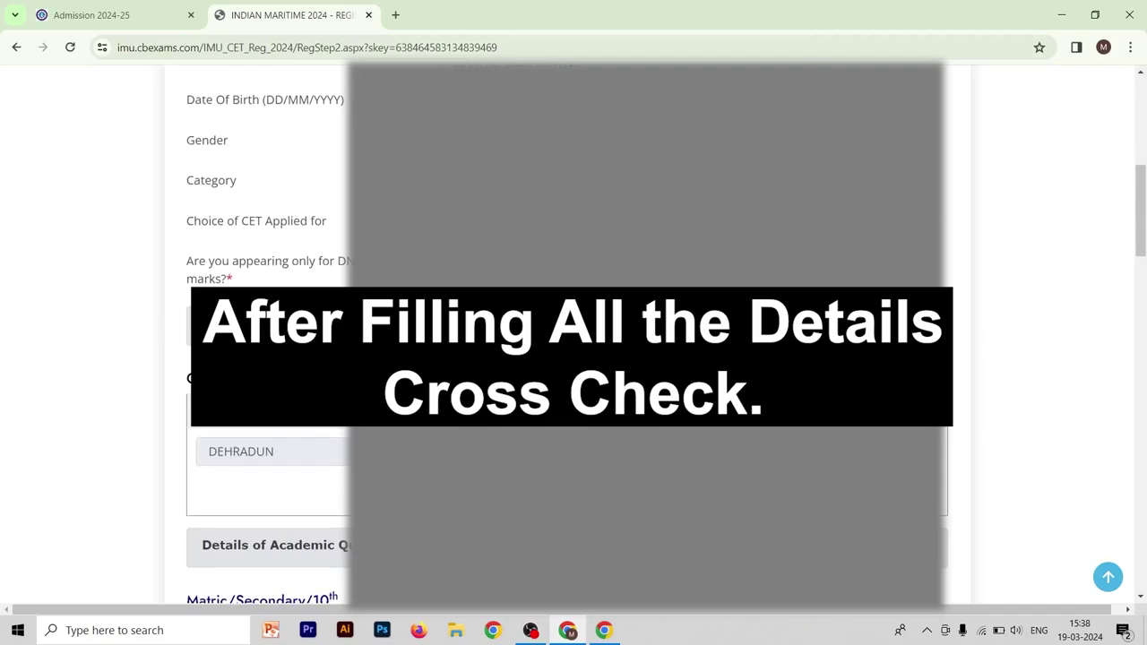
scroll(574, 358, "up", 4)
scroll(574, 358, "down", 15)
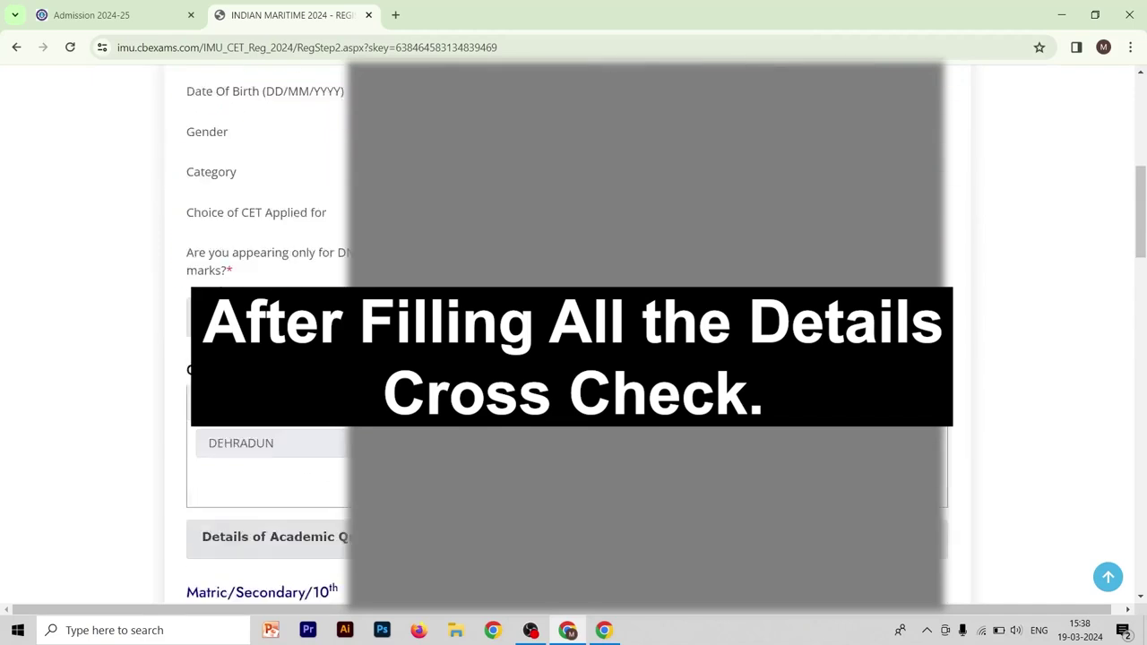
scroll(574, 359, "down", 10)
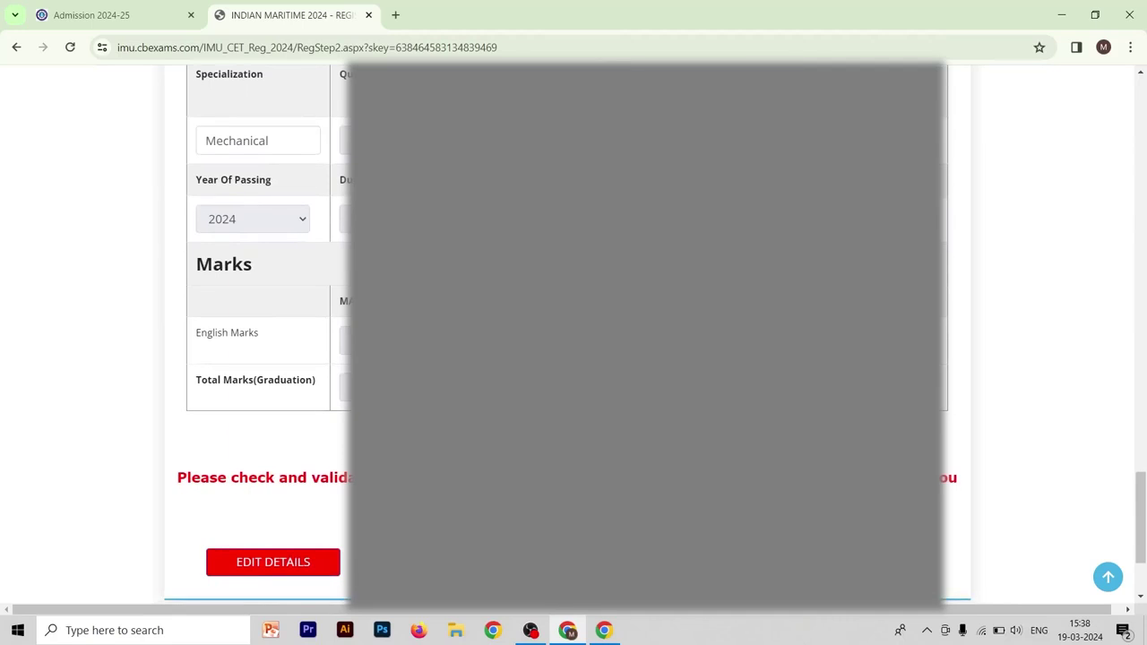
scroll(574, 359, "up", 10)
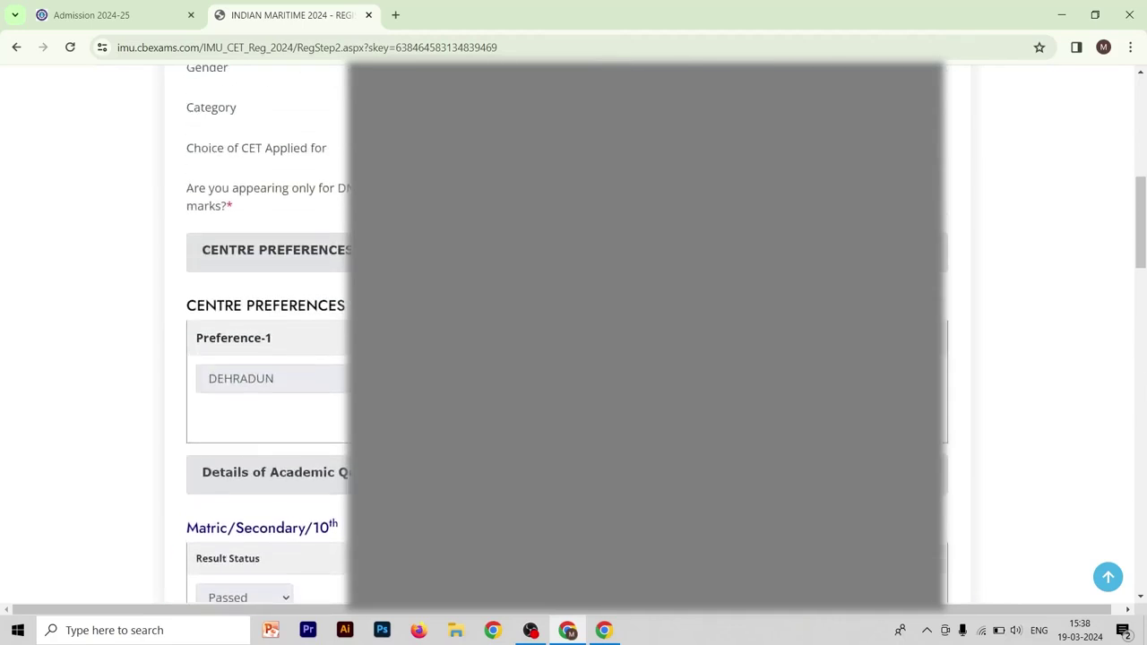
scroll(573, 358, "down", 6)
scroll(574, 358, "down", 8)
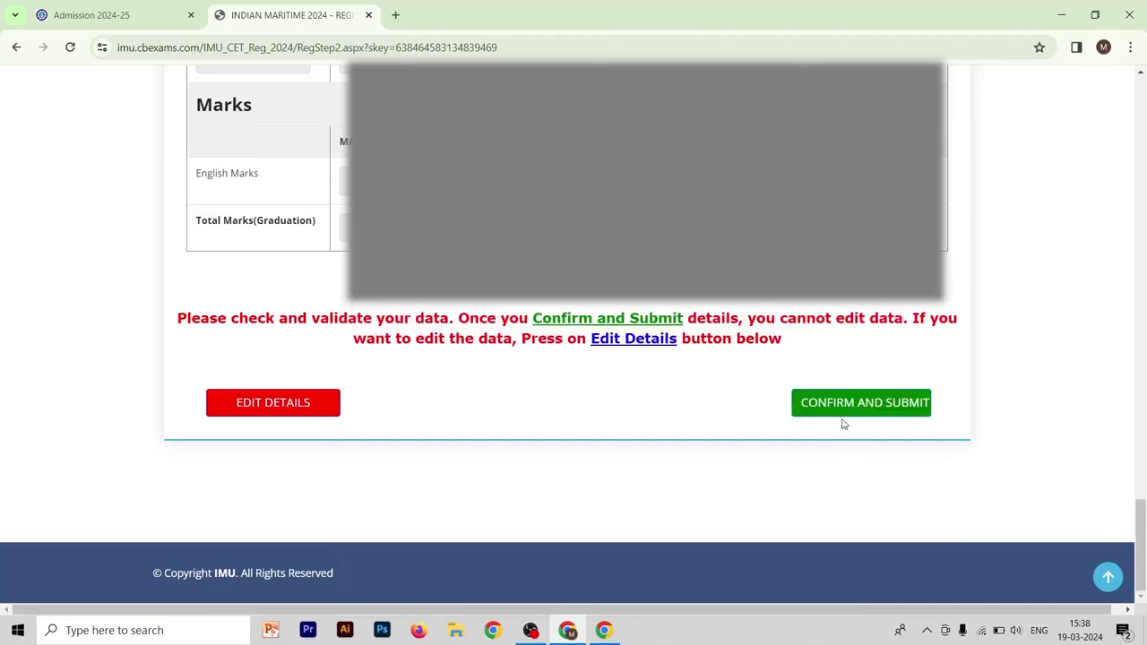
left_click(842, 414)
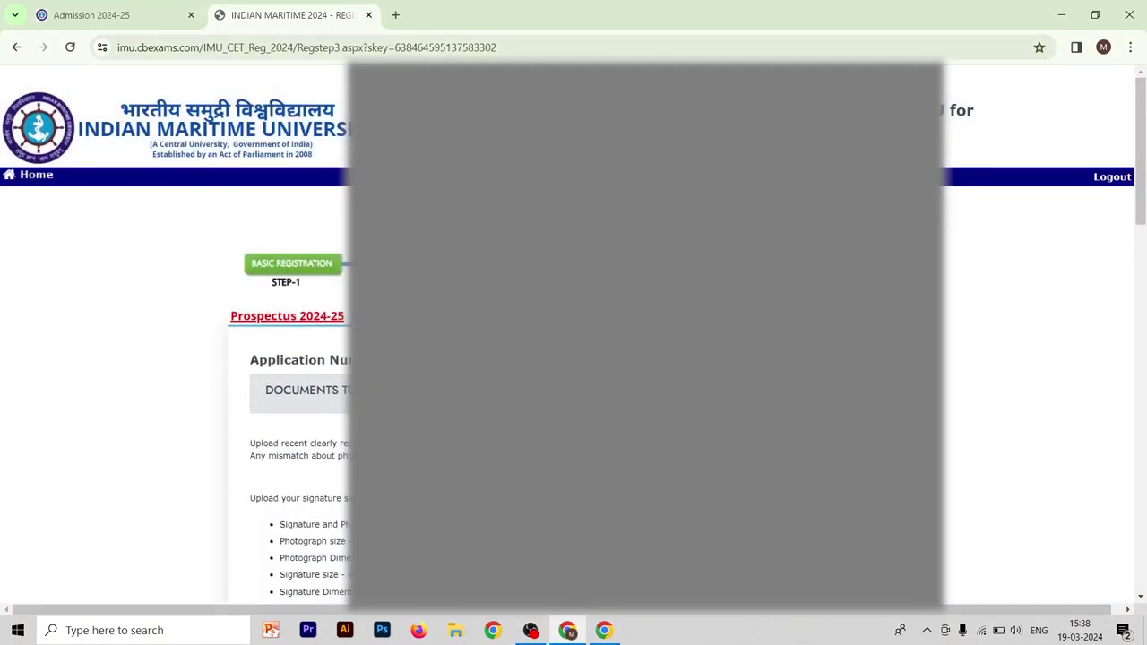
- Scroll the Upload Documents page through the photo, signature, marksheet and graduation certificate rows
scroll(846, 398, "down", 2)
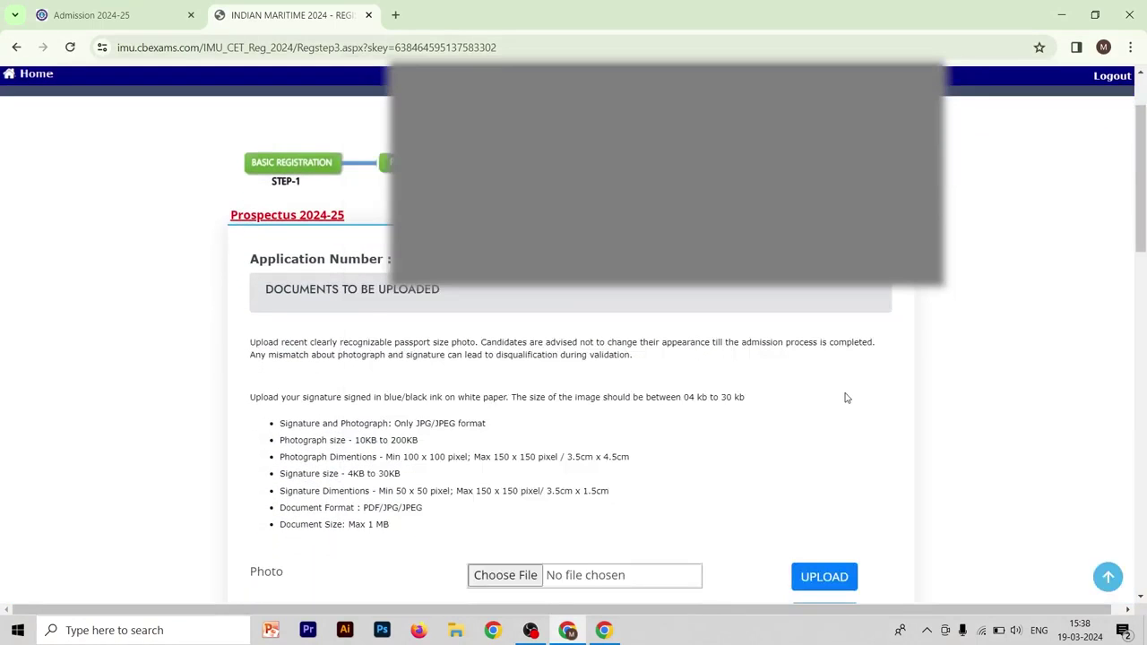
scroll(847, 398, "down", 1)
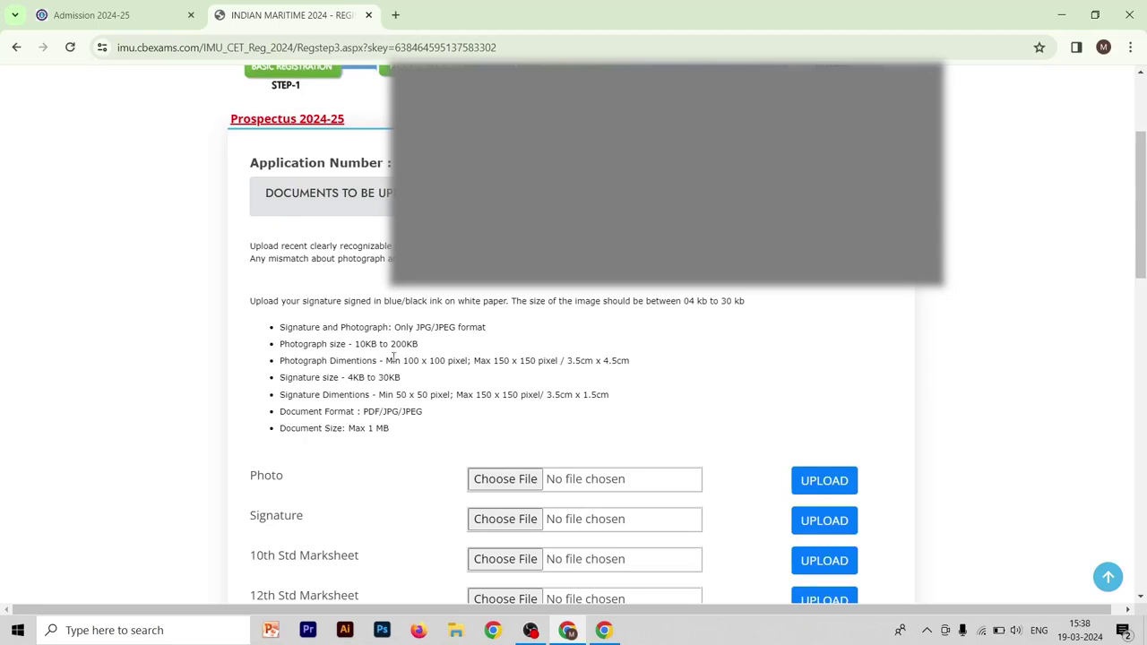
scroll(393, 356, "down", 2)
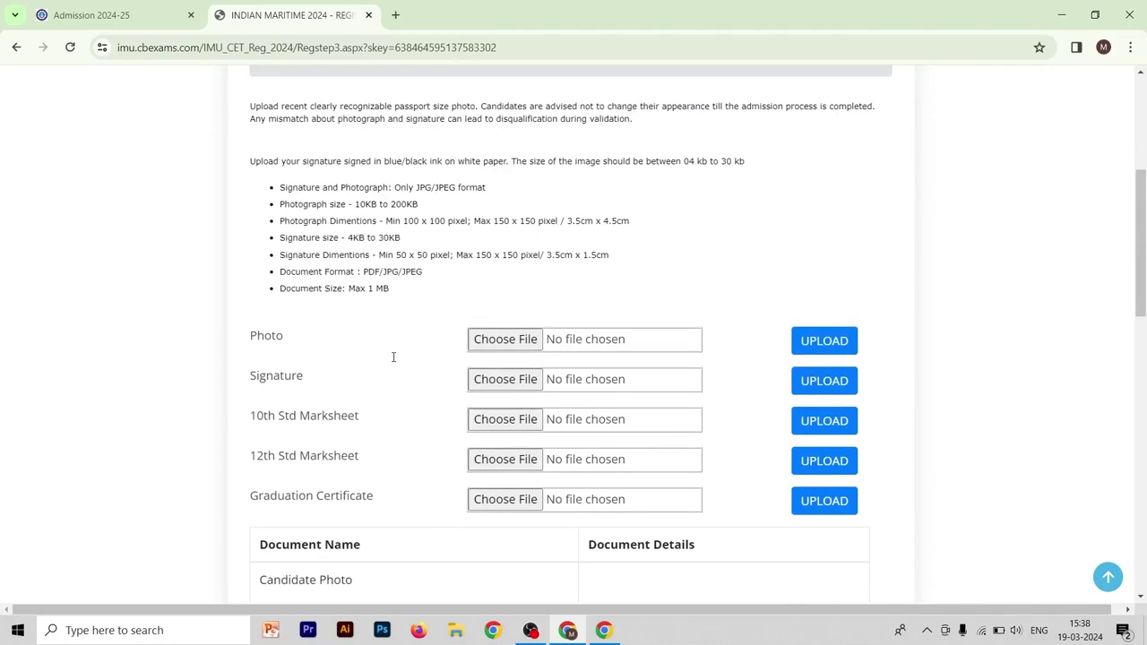
scroll(392, 357, "down", 1)
scroll(393, 356, "down", 12)
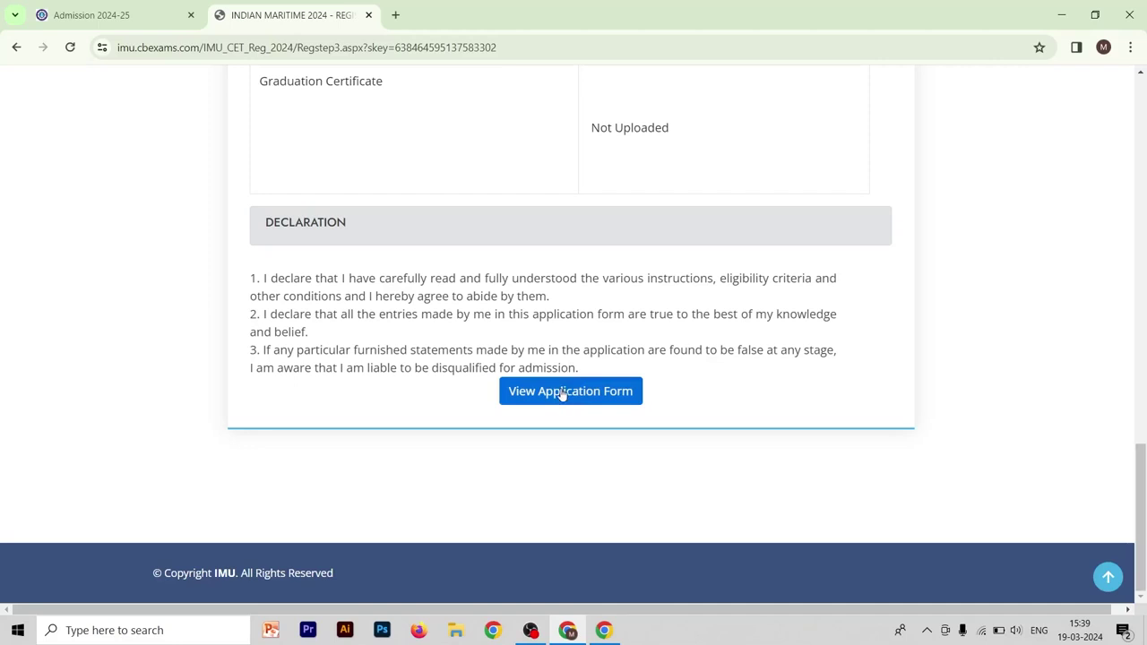
scroll(563, 393, "up", 15)
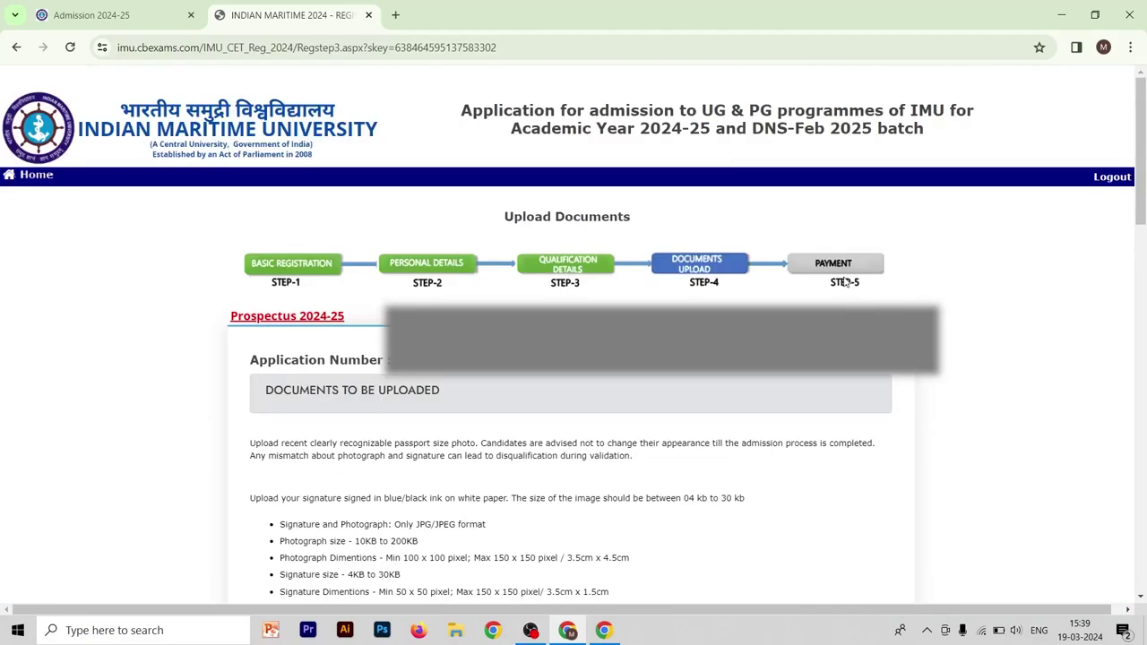